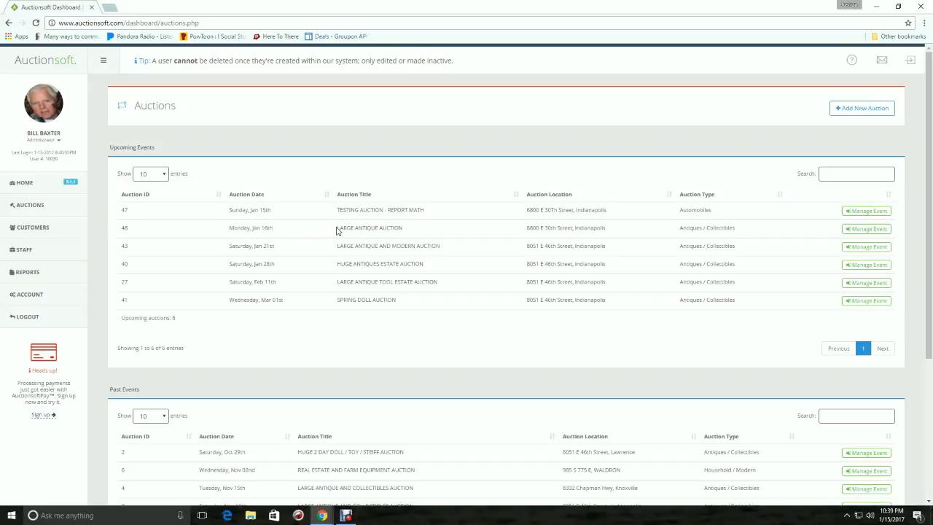
- Open the management page of the LARGE ANTIQUE AUCTION on Monday, Jan 16th and clear its customer search
drag(340, 228, 404, 229)
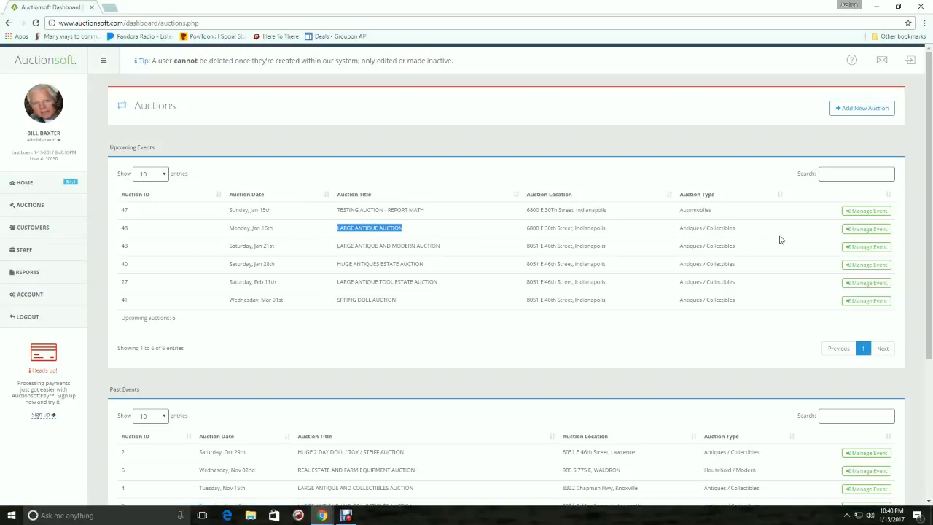
click(867, 232)
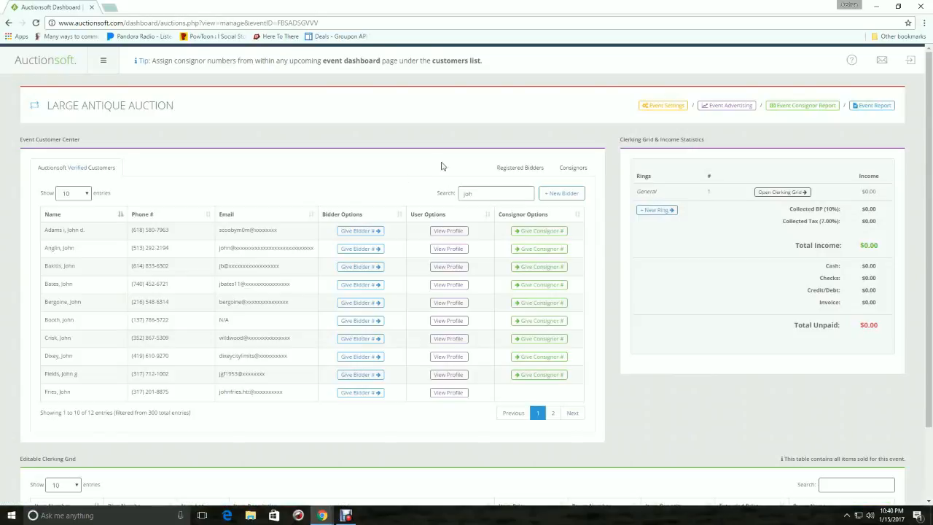
drag(493, 195, 404, 199)
key(BackSpace)
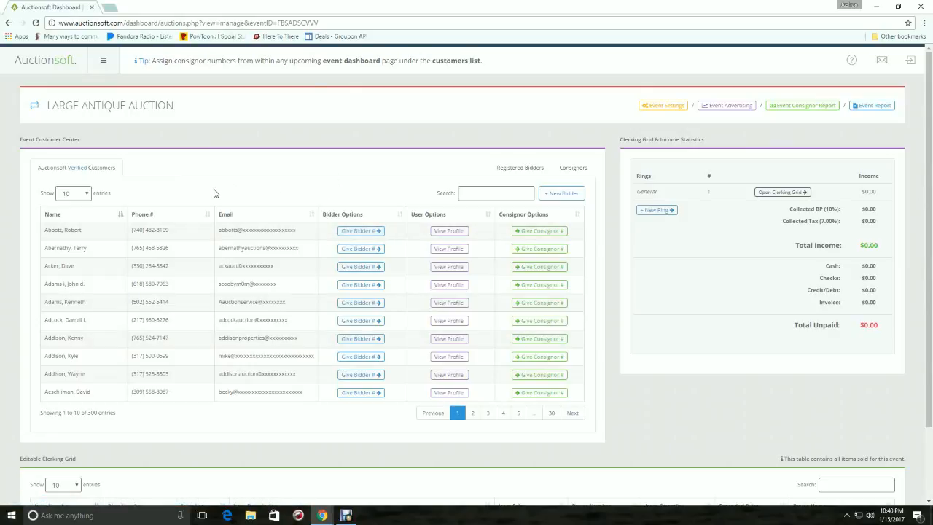
- Find the verified customer by name and give them a bidder number for this auction
click(476, 190)
text(josh)
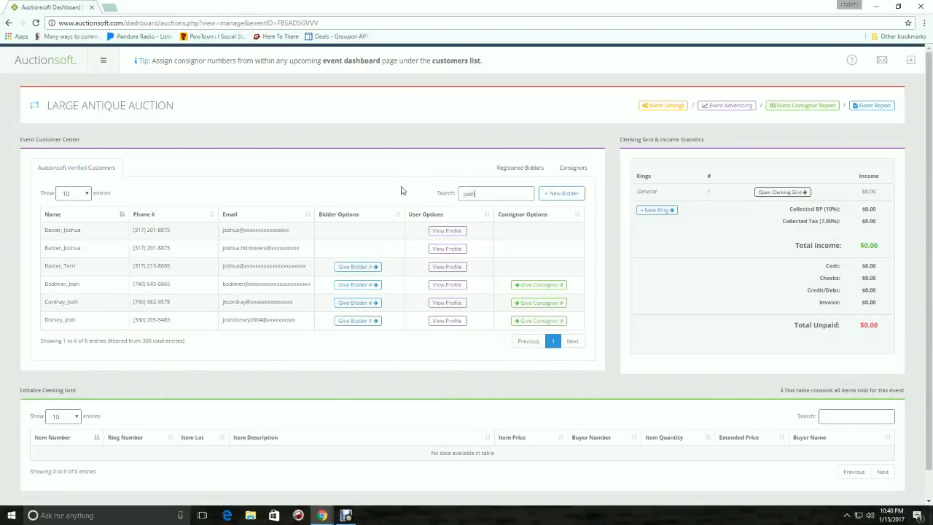
key(BackSpace)
key(BackSpace)
text(hn)
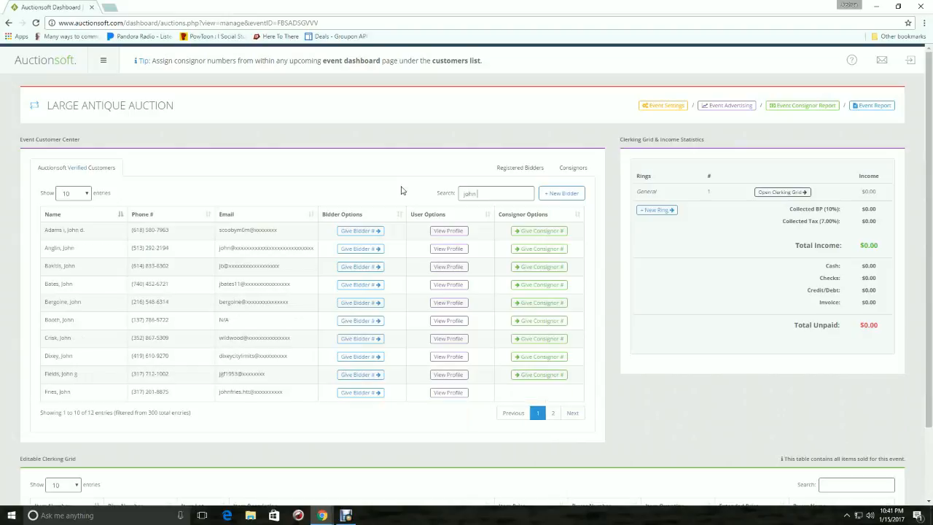
text( cri)
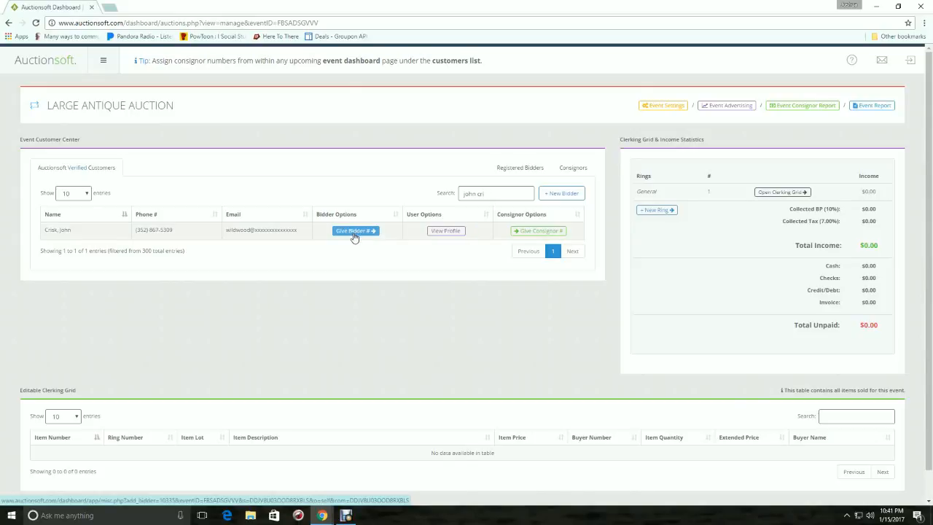
click(356, 231)
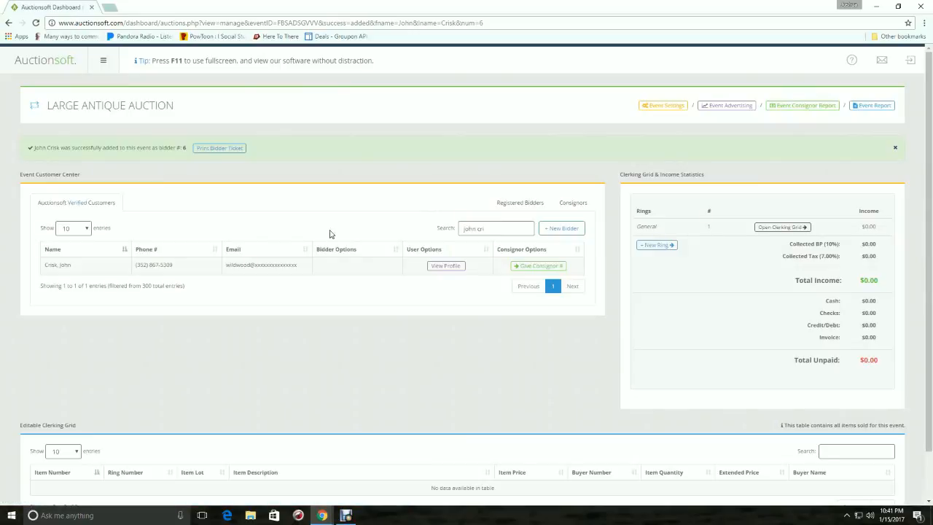
- Preview the new bidder's printable ticket, and close it without printing
double_click(186, 148)
click(175, 163)
click(221, 150)
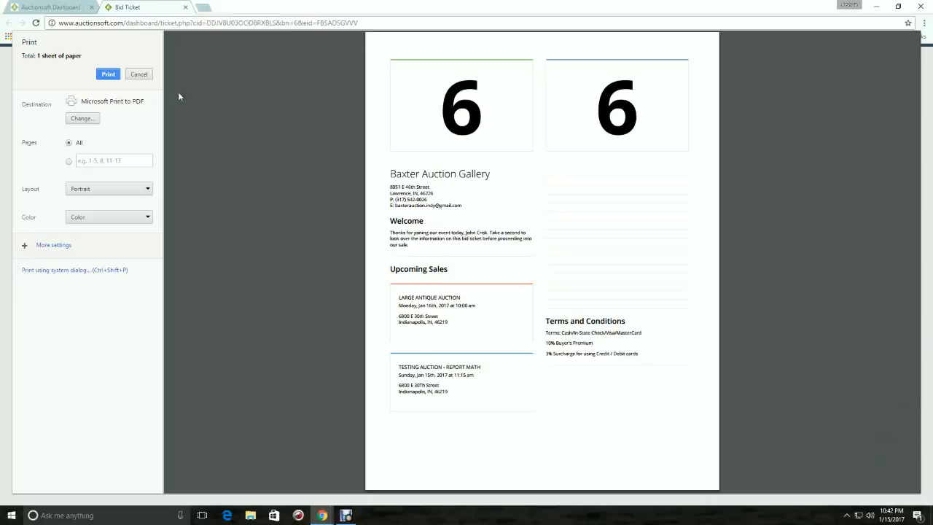
click(138, 74)
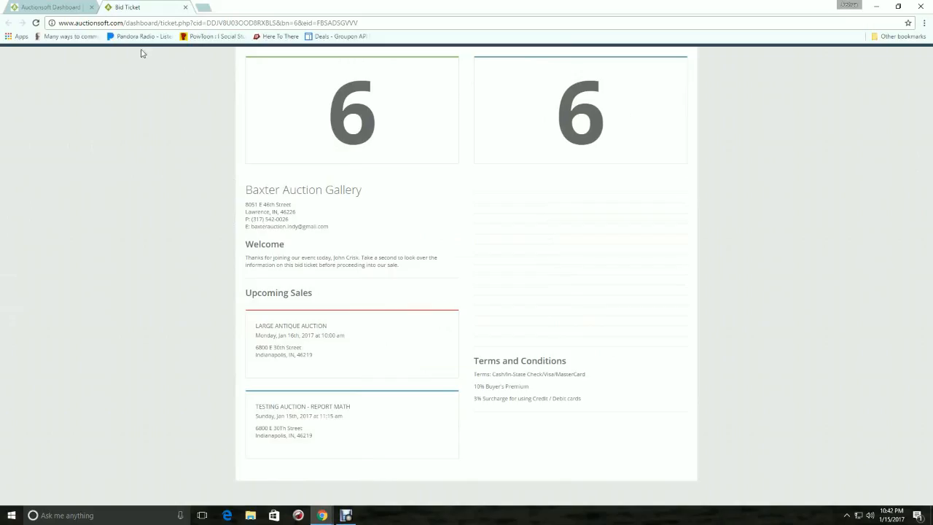
click(185, 8)
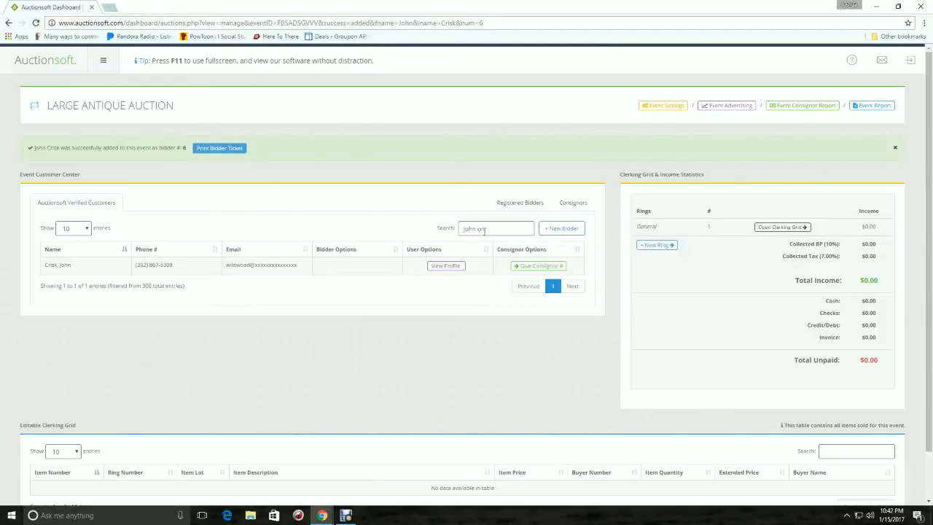
- Clear the previous customer search and search the verified customers by different first names
drag(484, 231, 460, 228)
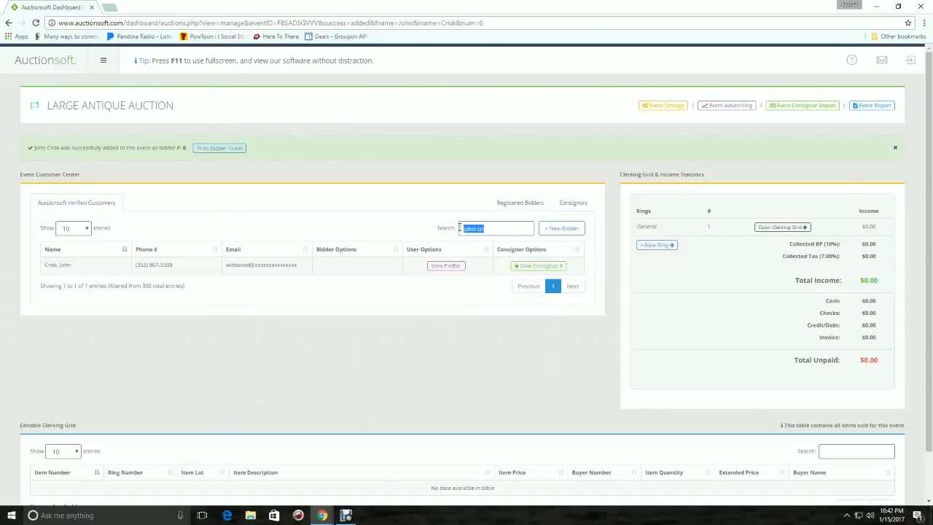
key(BackSpace)
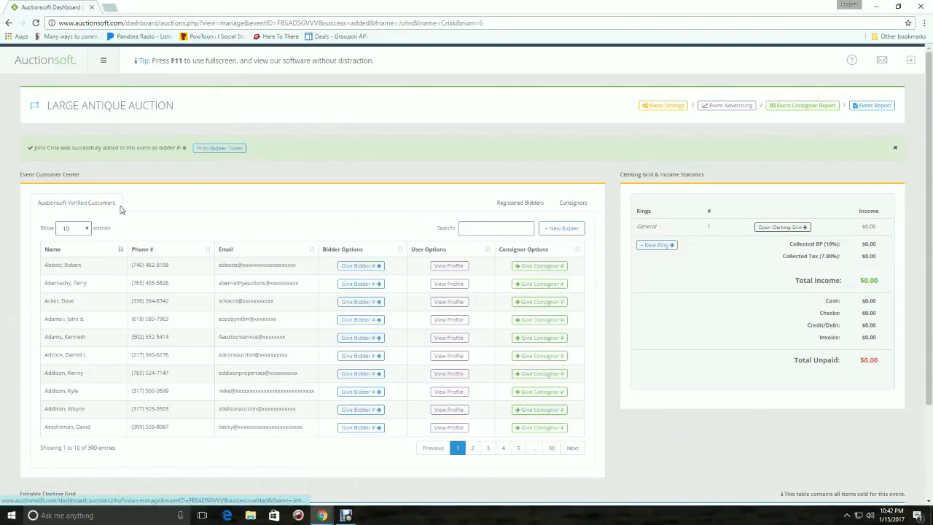
double_click(97, 447)
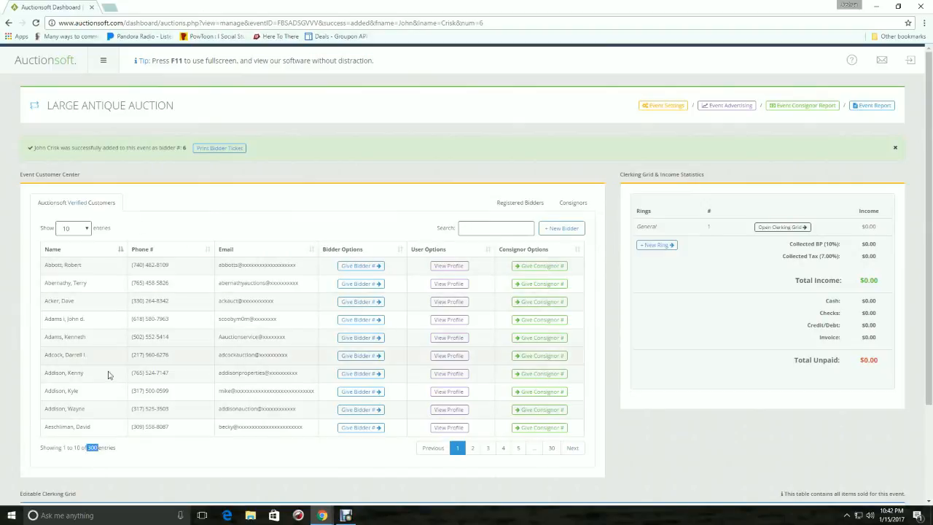
click(478, 227)
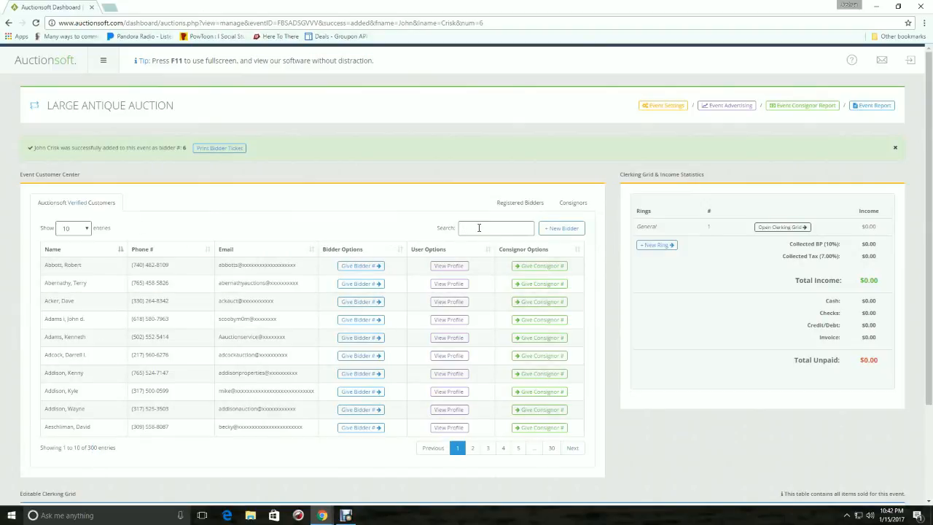
text(joshua)
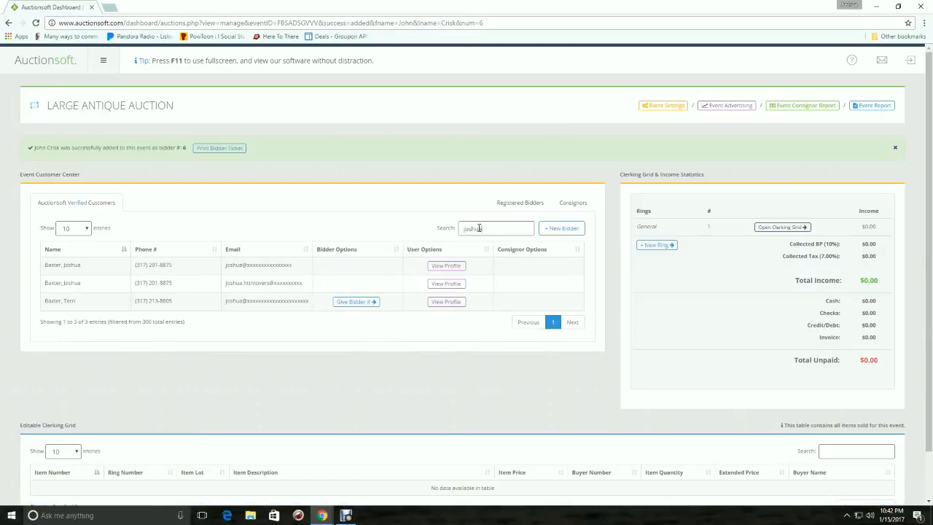
key(BackSpace)
key(BackSpace)
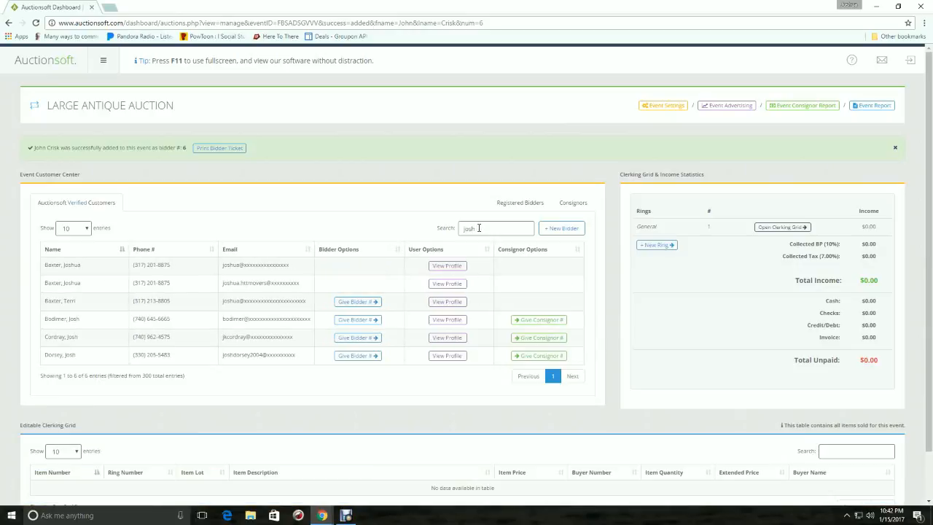
key(BackSpace)
key(BackSpace)
text(h)
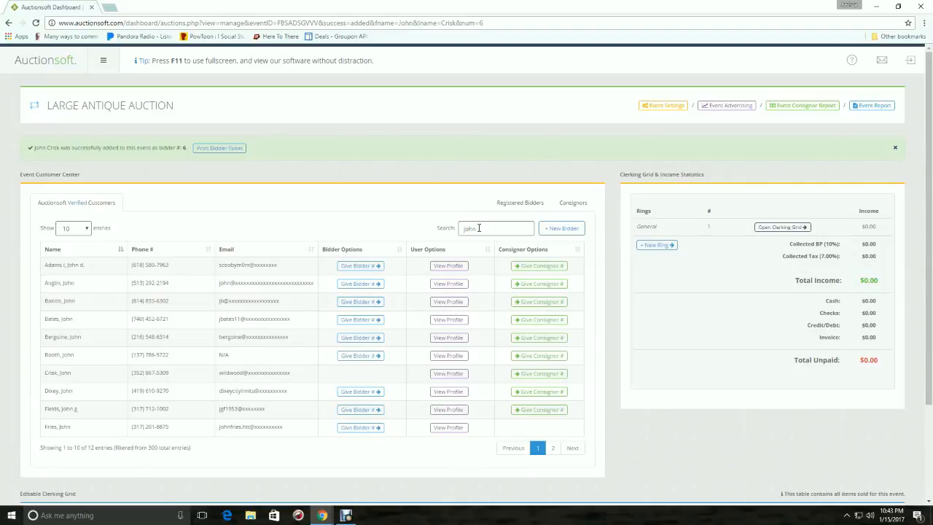
- Search the verified customers by the last four digits of a phone number and clear the search
drag(479, 228, 459, 230)
text(8875)
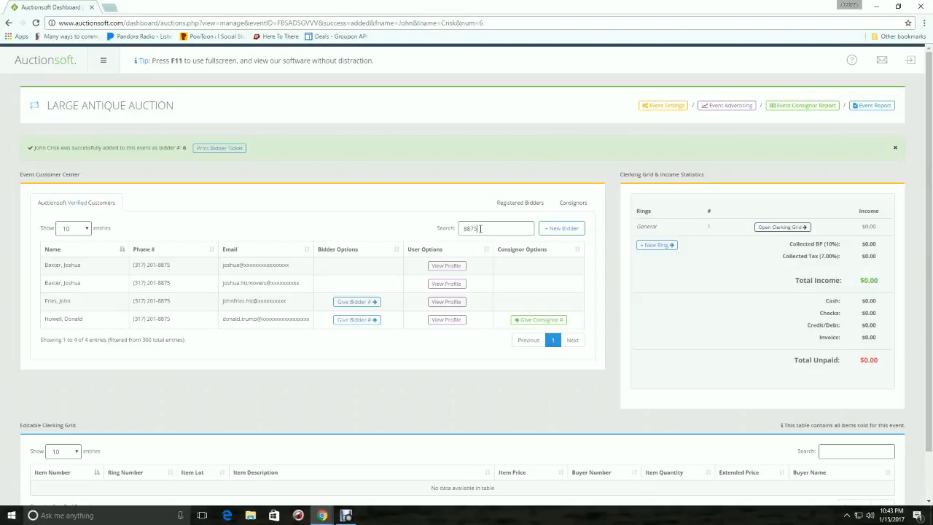
drag(480, 228, 449, 233)
key(BackSpace)
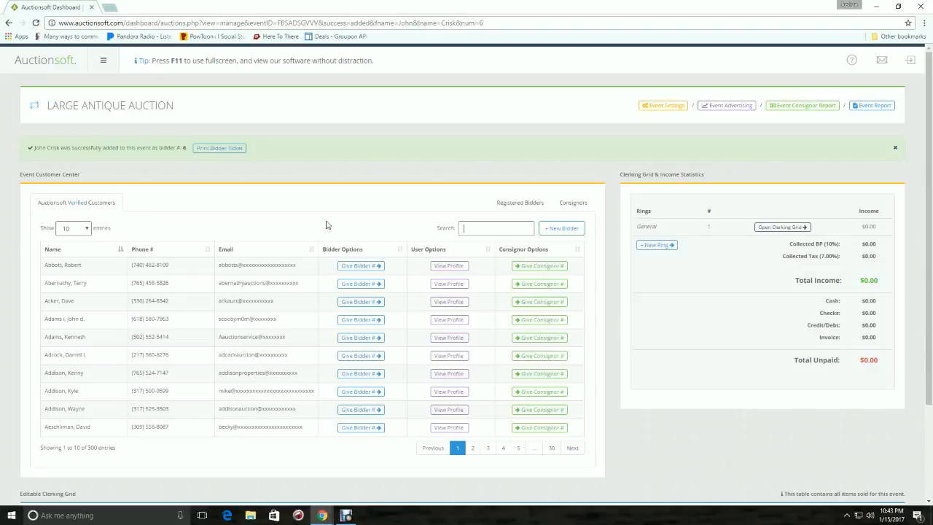
- Check the newly added customer in the event's registered bidders list, comparing it with the verified customers list
click(524, 208)
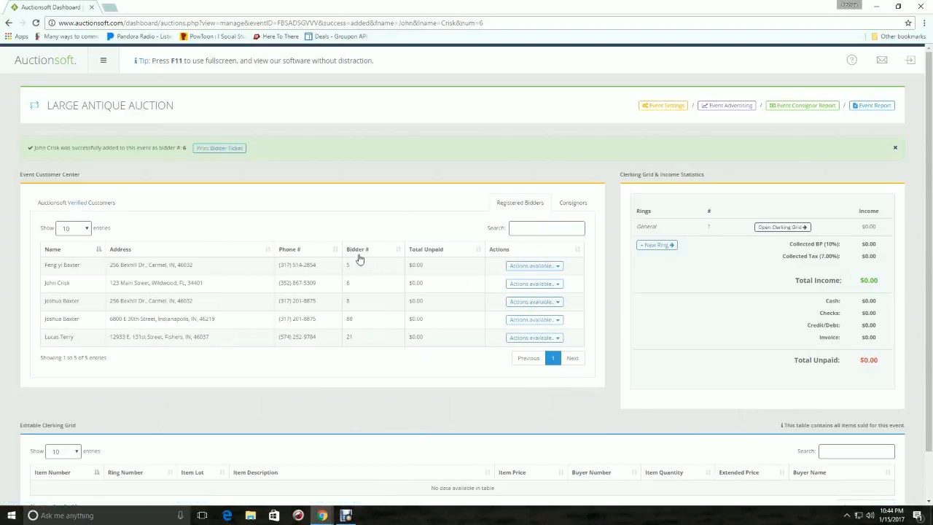
drag(72, 284, 42, 284)
click(100, 206)
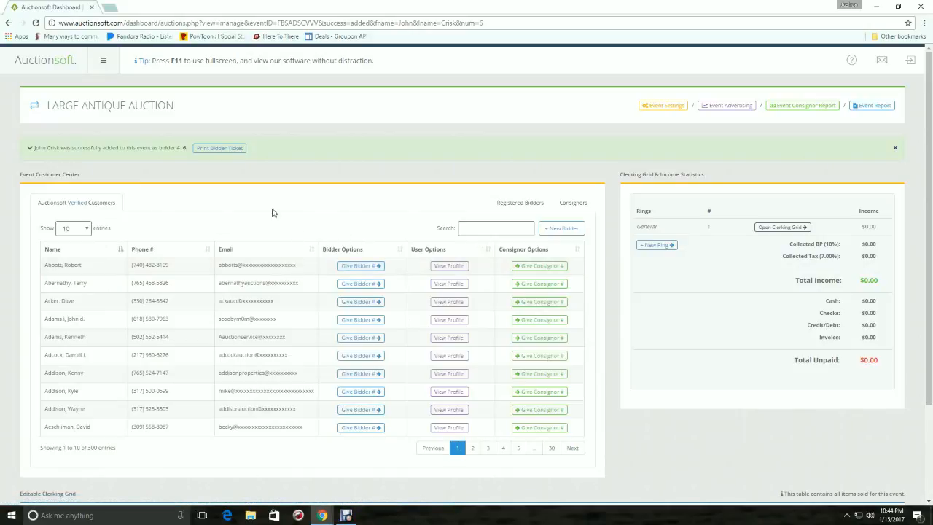
click(502, 205)
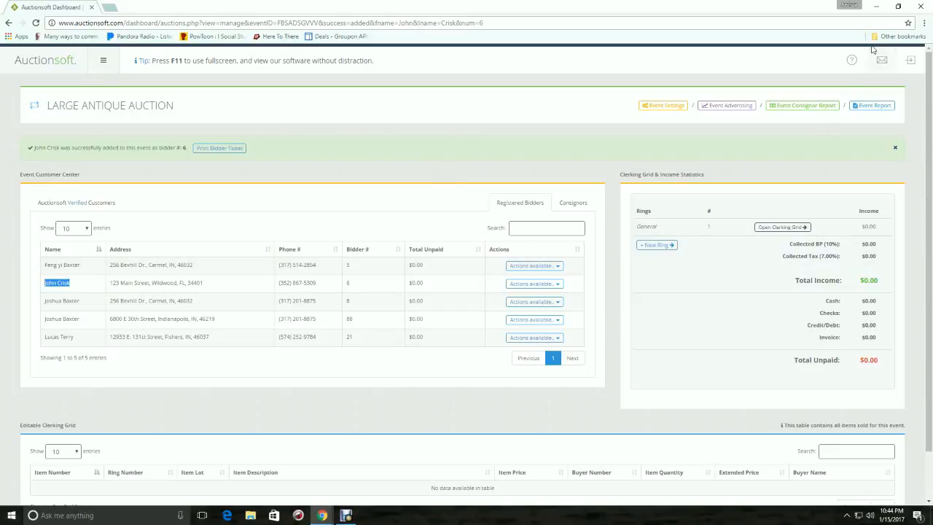
- Minimize the dashboard and examine the bidder's live tracking page in the small browser window behind it
click(880, 12)
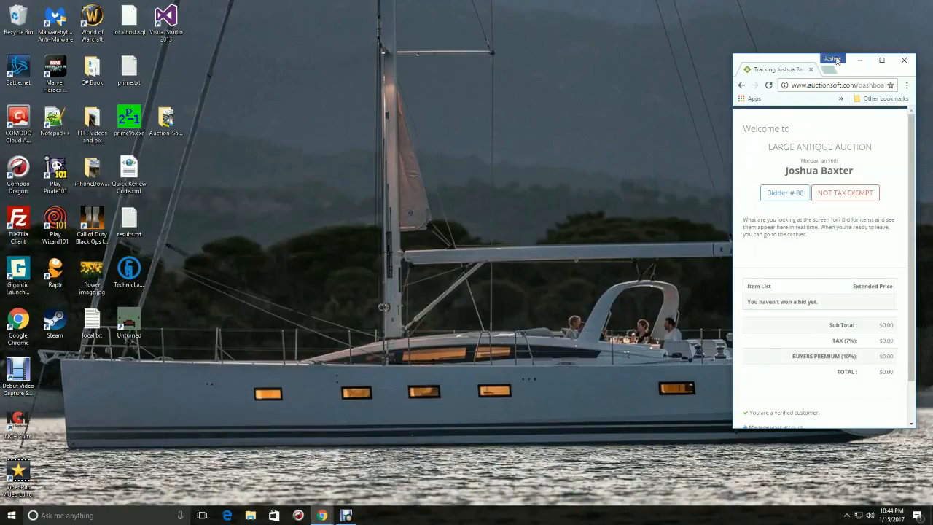
drag(798, 62, 427, 65)
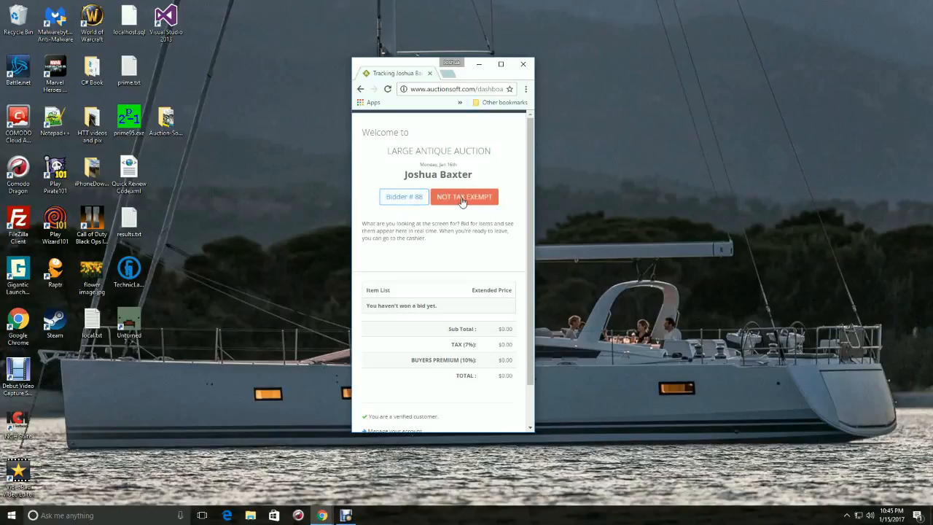
scroll(427, 265, down, 1)
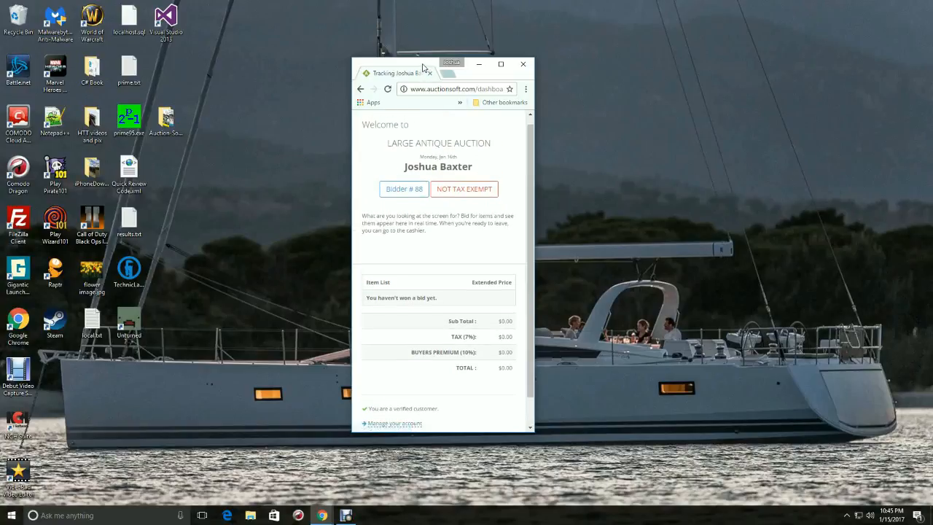
drag(429, 67, 797, 76)
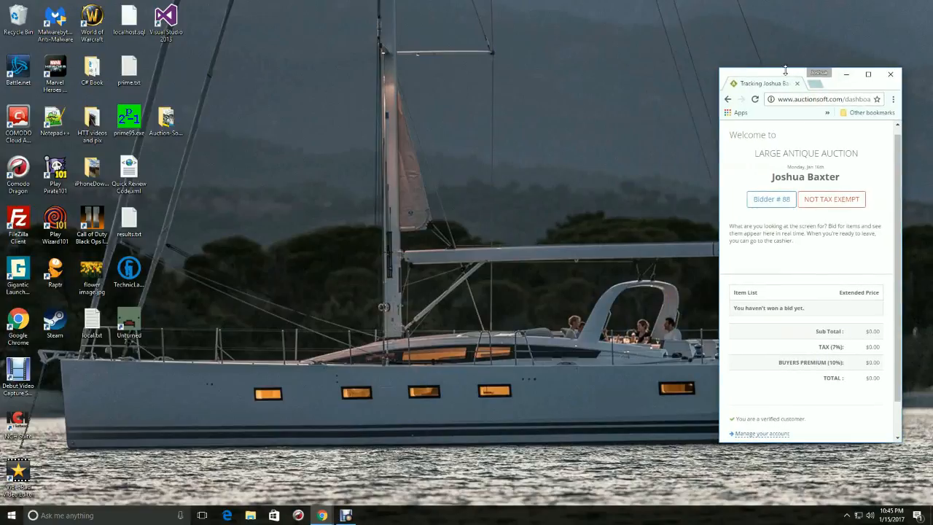
- Return to the auction's dashboard window, view the event's consignors list and dismiss the bidder-added notice
click(323, 512)
click(324, 499)
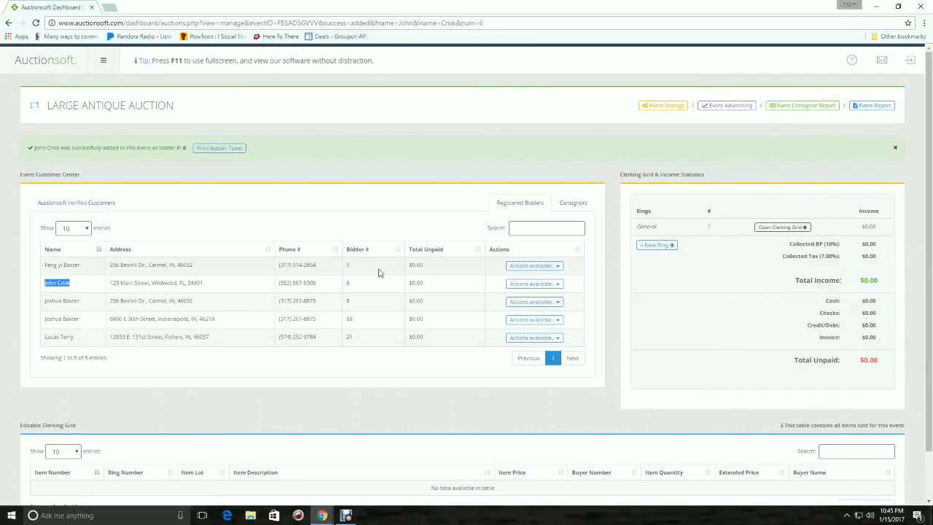
click(572, 204)
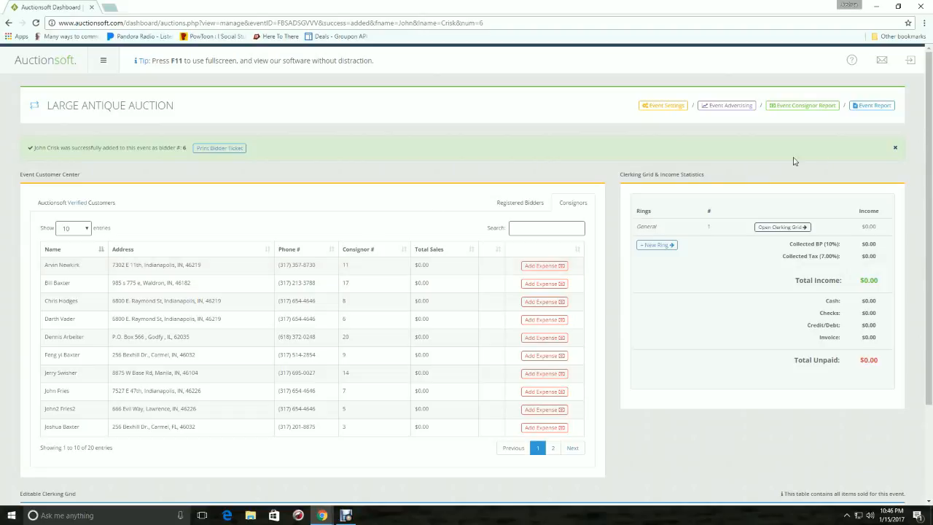
click(895, 151)
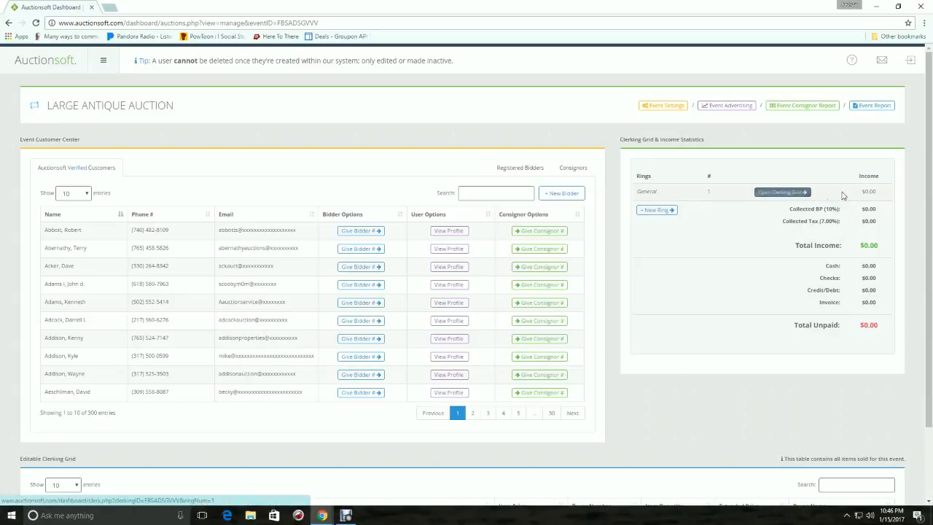
- Review the General ring's details and open the clerking grid for that ring
drag(860, 191, 879, 196)
drag(662, 191, 636, 191)
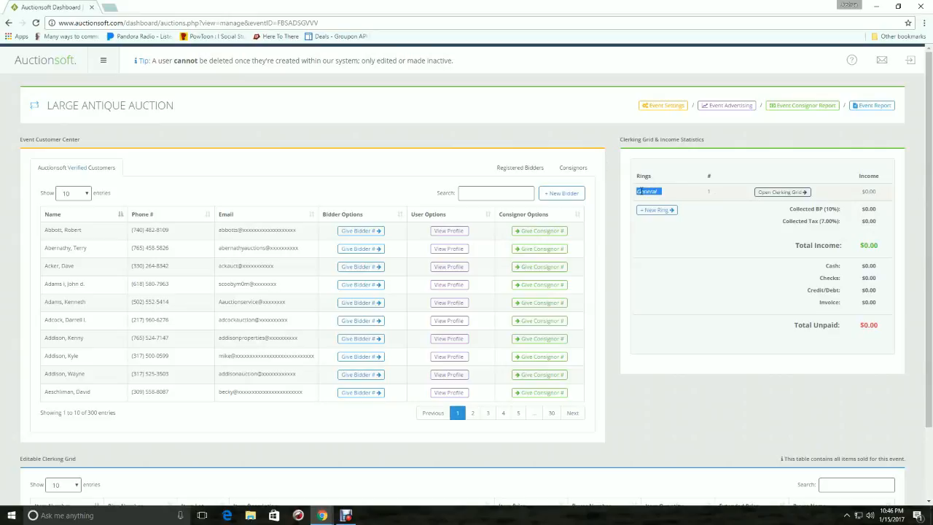
double_click(707, 193)
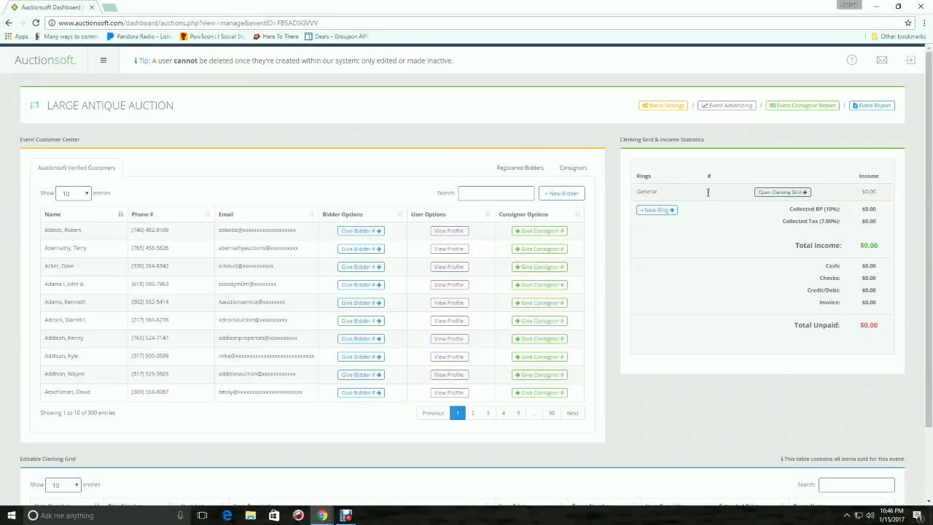
click(784, 197)
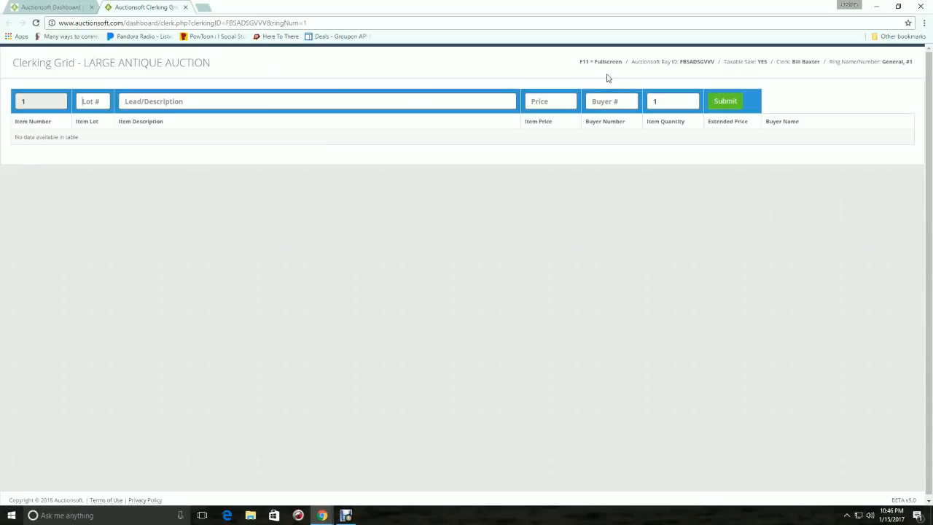
- Check the clerking grid's Ray ID, taxable sale setting, clerk and ring name and number
drag(680, 62, 714, 62)
double_click(760, 62)
drag(791, 63, 822, 63)
drag(882, 66, 909, 61)
- Record the first sold item as lot 4, "large basket", with price 10, buyer number 2 and quantity 1
click(91, 104)
text(4)
key(Tab)
text(large )
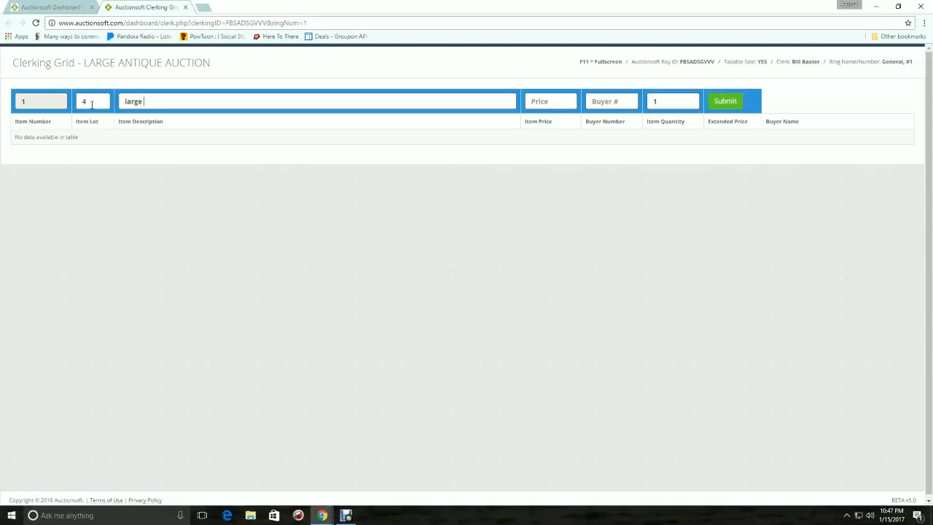
text(basket)
key(Tab)
text(10)
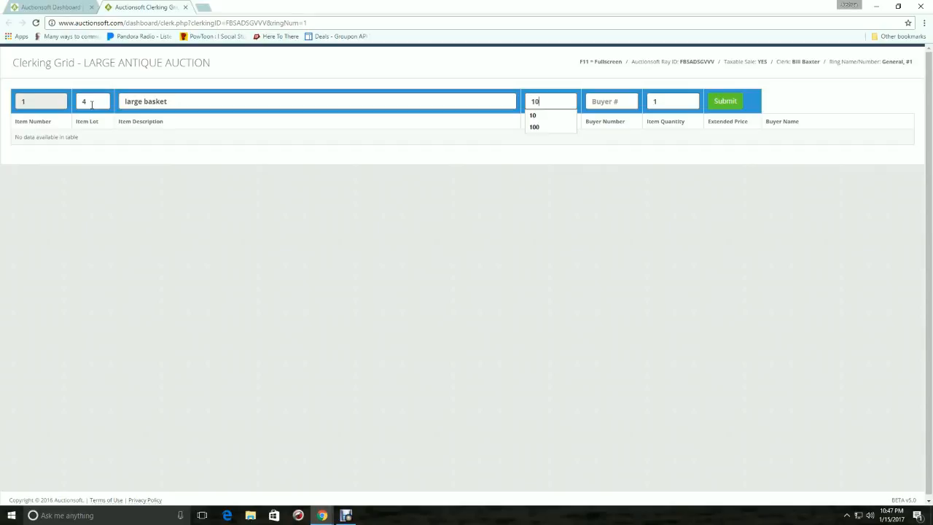
key(Tab)
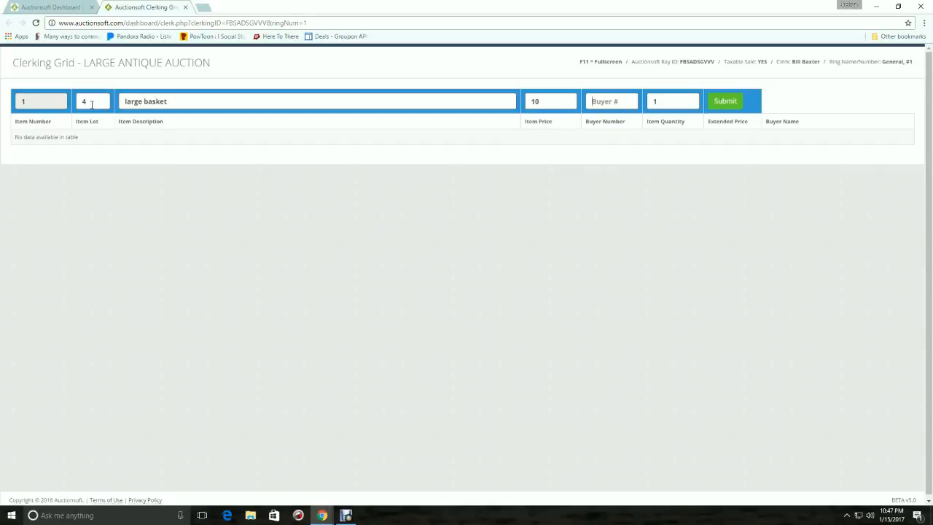
text(2)
key(Tab)
key(Tab)
key(Return)
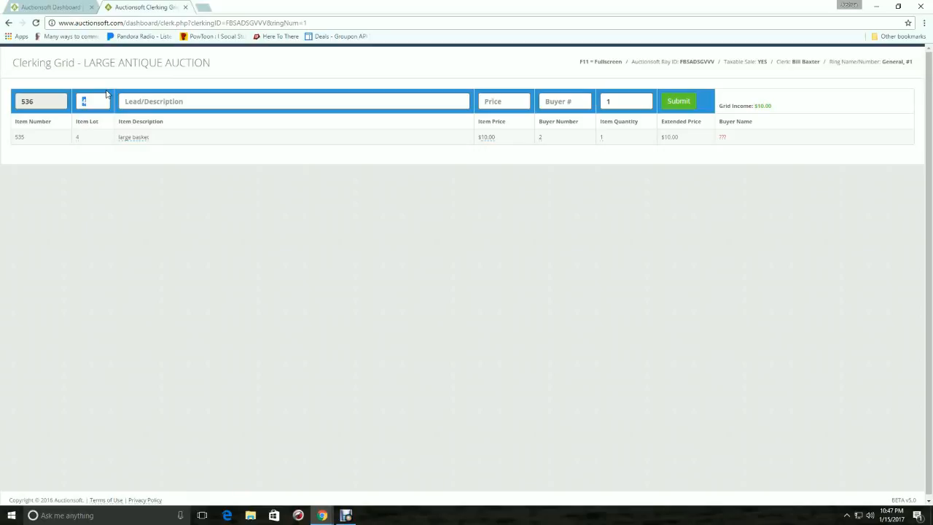
- Begin the next sold item under lot 4 with the description "black car"
key(Tab)
text(black car)
key(Tab)
key(shift+Left)
key(shift+Left)
key(shift+Left)
key(shift+Left)
key(shift+Left)
key(shift+Left)
key(shift+Left)
key(shift+Left)
key(shift+Left)
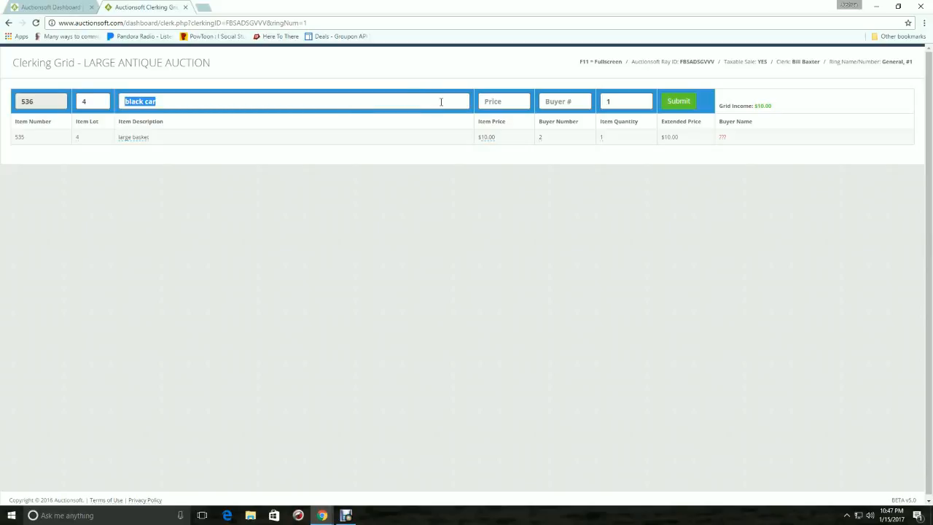
- Set the black car's price to 2000 and buyer number to 21, and submit the item with quantity 1
click(487, 103)
text(2000)
key(Tab)
text(21)
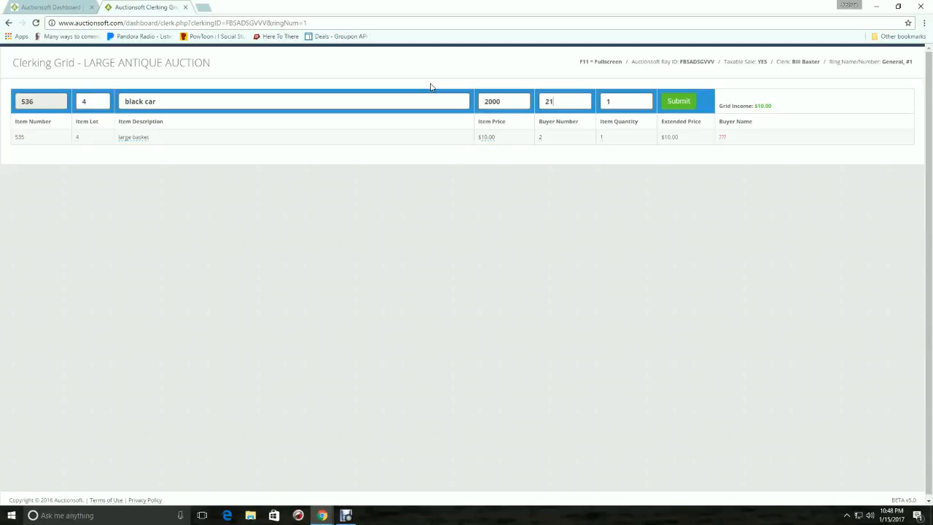
key(Tab)
key(Tab)
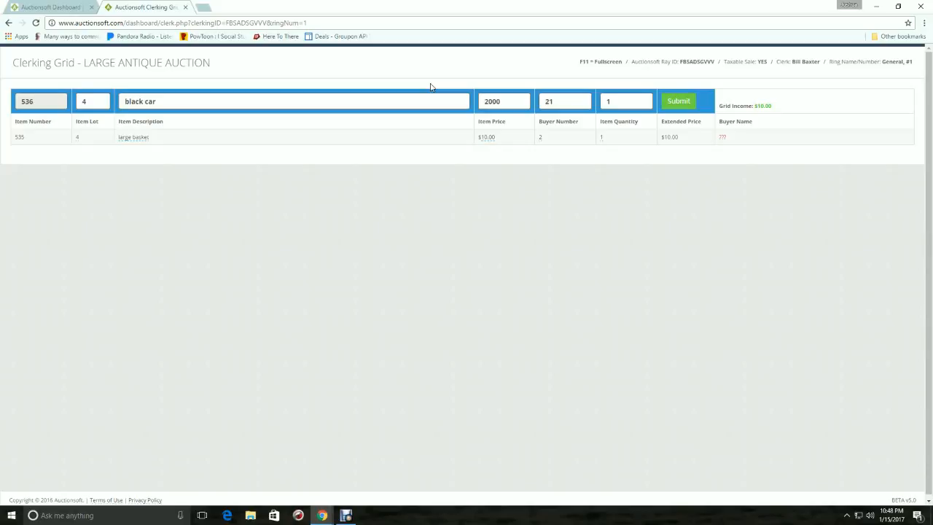
key(Return)
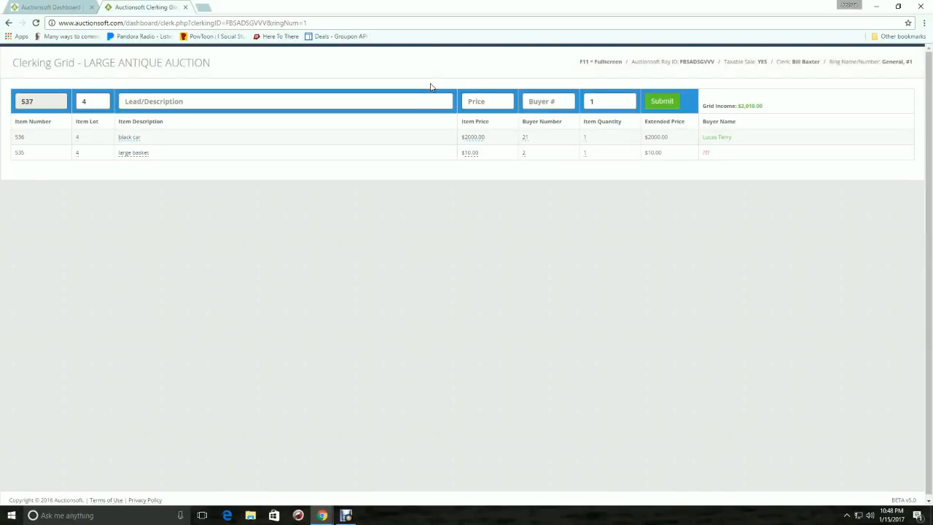
- Start a new sold item for lot 5 with the description "flower pot green"
key(Tab)
text(5)
key(Tab)
text(gl)
key(BackSpace)
key(BackSpace)
text(flower p)
text(ot)
text( green)
- Set the green flower pot's price to 15.00 and its buyer number to 8
text(150)
text(.00)
key(Tab)
text(8)
key(Tab)
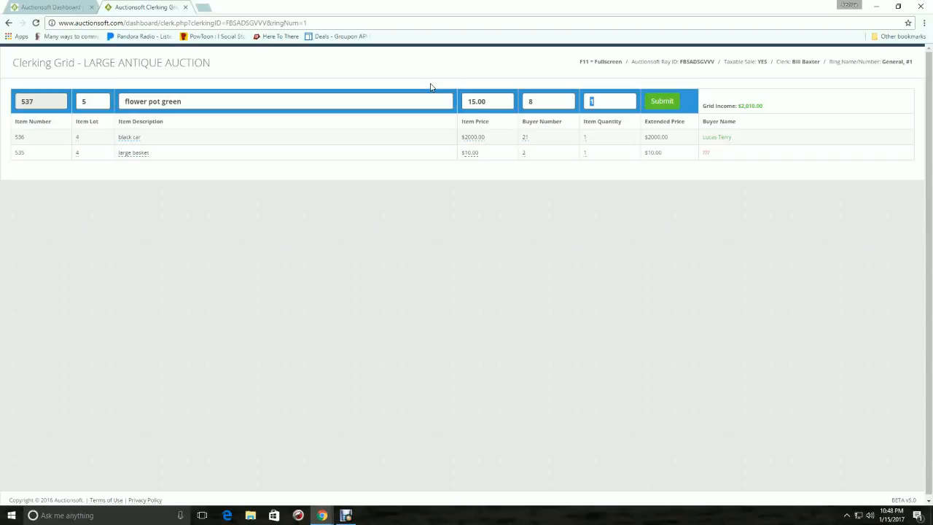
- Prefix the flower pot's description with "choice", set its quantity to 3 and submit the item
click(125, 102)
text(choice)
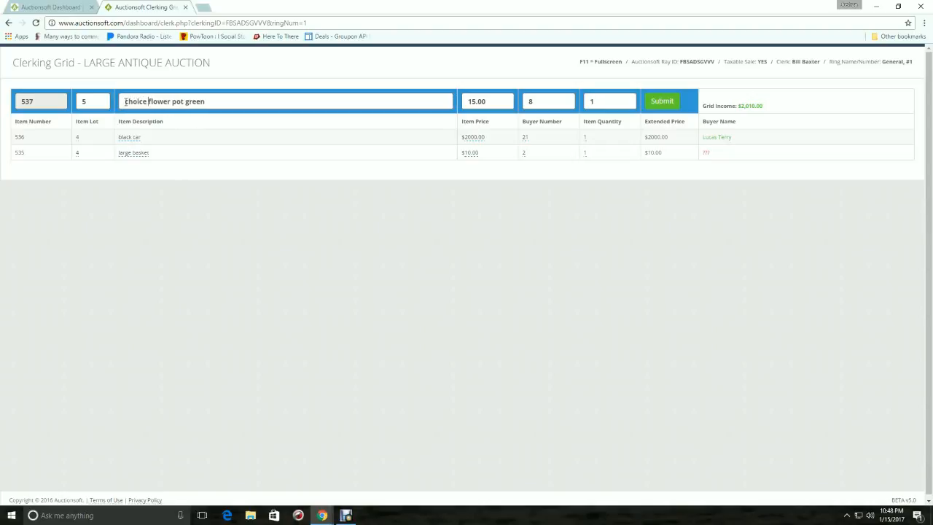
click(580, 101)
text(3)
key(Return)
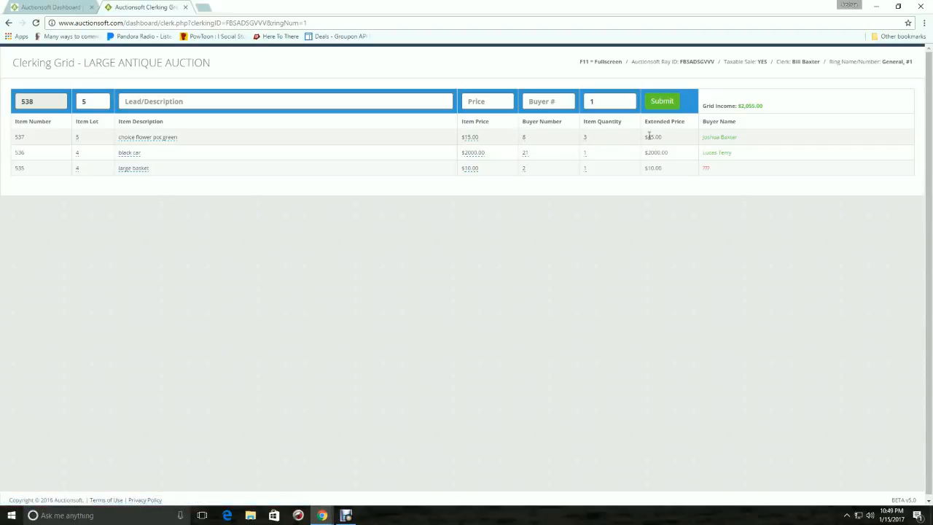
- Highlight the unidentified buyer name in the large basket's row
double_click(706, 169)
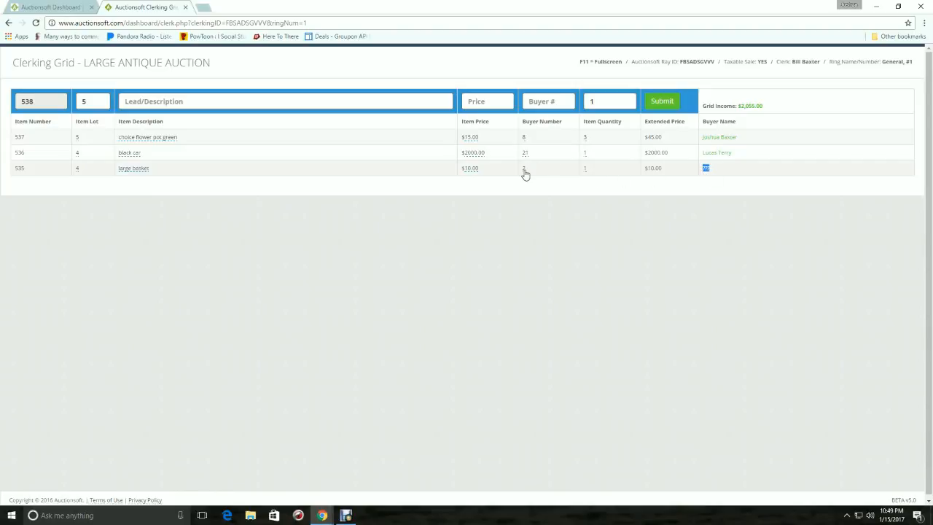